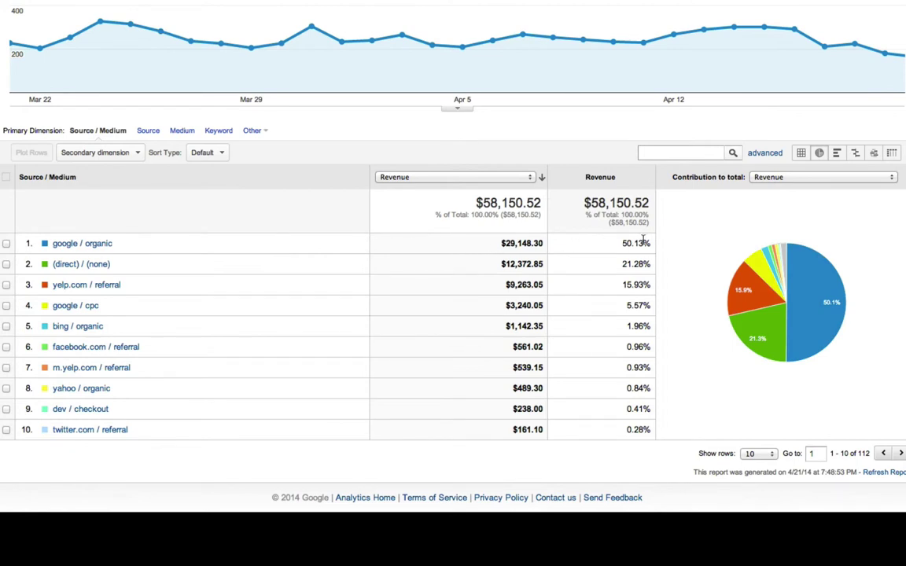
# Step: Highlight the google/organic revenue figure ($29,148.30, 50.1% of total) in the revenue pie view
pyautogui.click(505, 244)
pyautogui.moveTo(505, 243); pyautogui.dragTo(541, 244)
pyautogui.click(827, 204)
pyautogui.moveTo(813, 288)
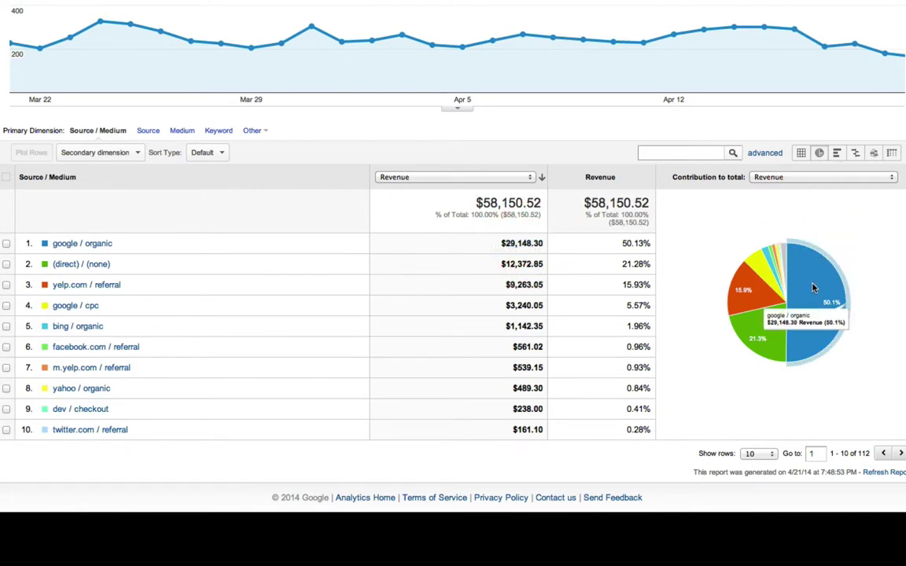